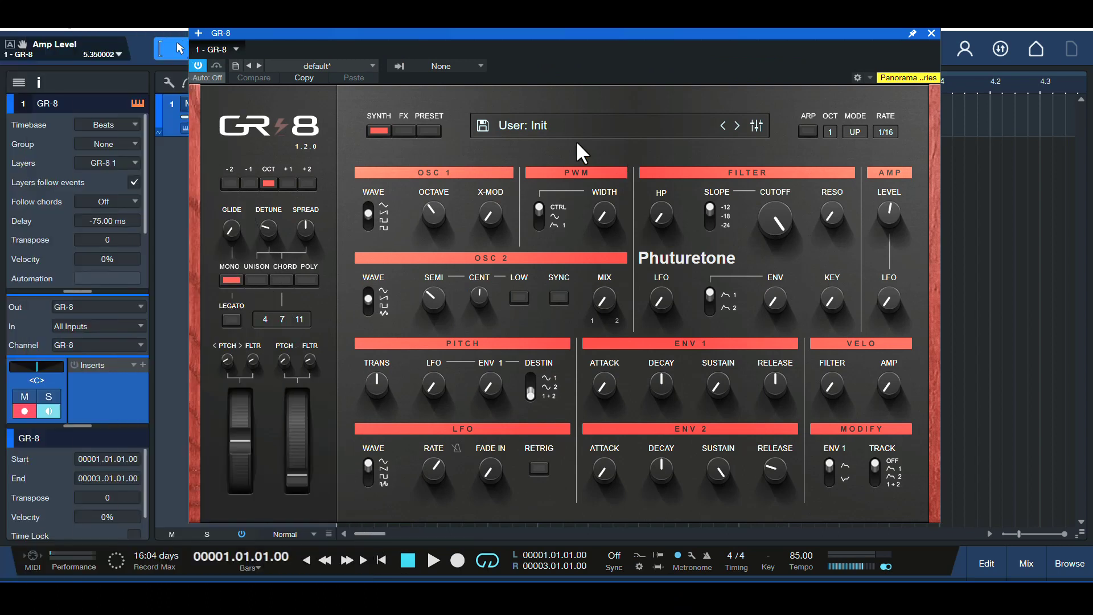
# Step: Audition the init patch with the looped part and set the voice mode to Poly
pyautogui.press('space')
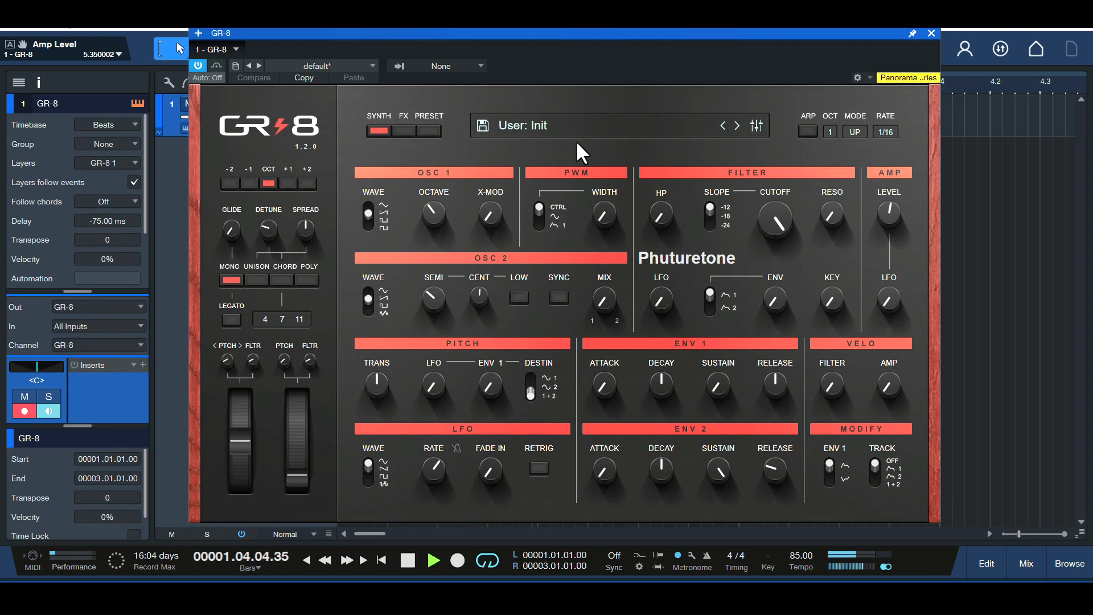
pyautogui.press('space')
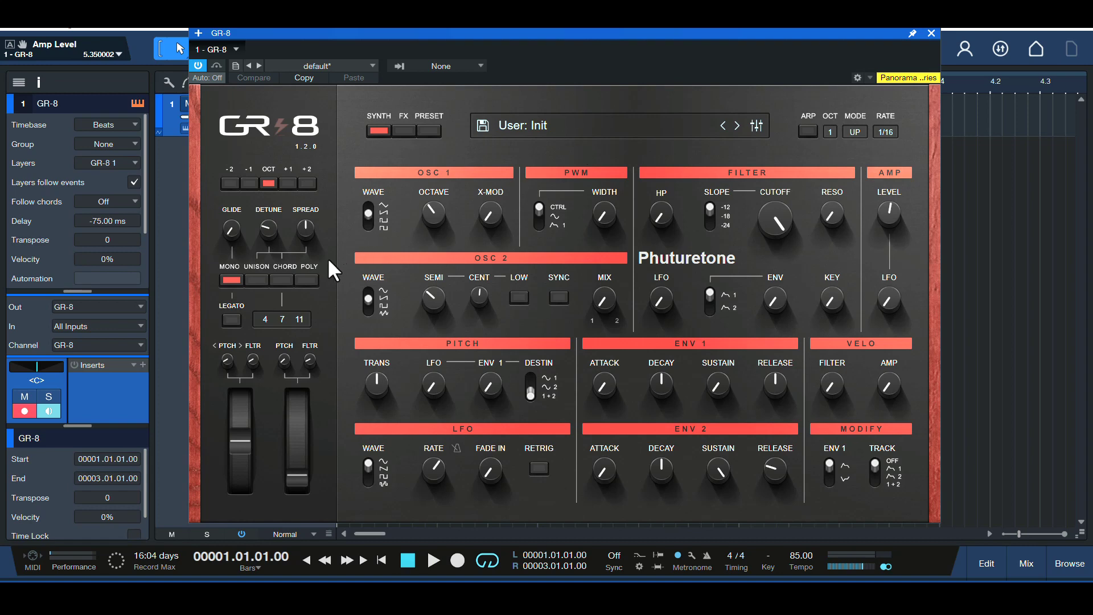
pyautogui.click(310, 279)
# Step: Lower the filter cutoff to its minimum and raise the filter resonance slightly
pyautogui.moveTo(732, 229)
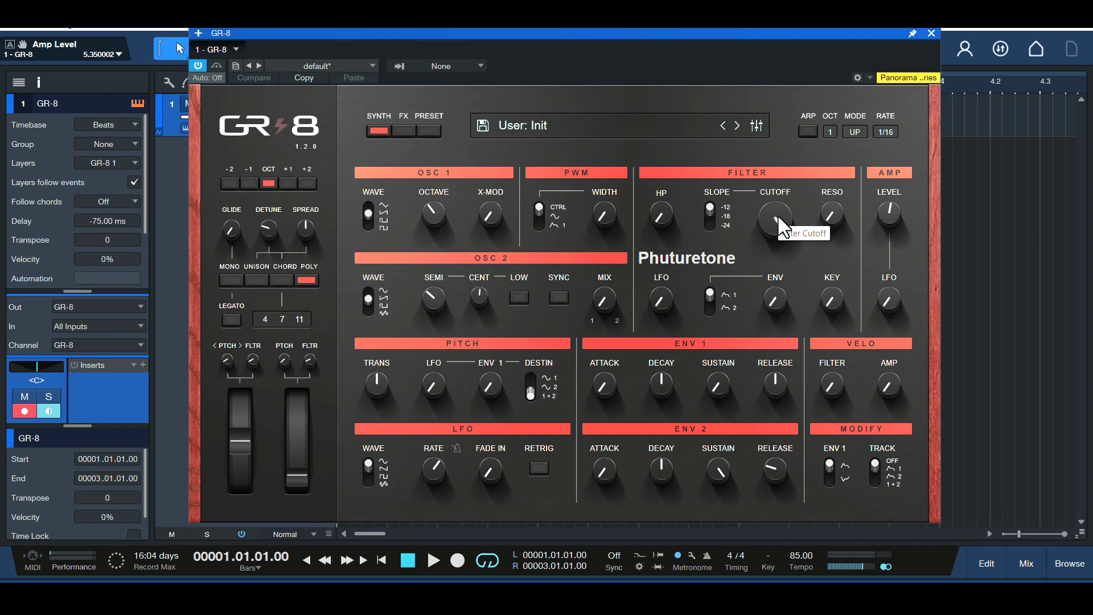
pyautogui.moveTo(778, 214); pyautogui.dragTo(800, 387)
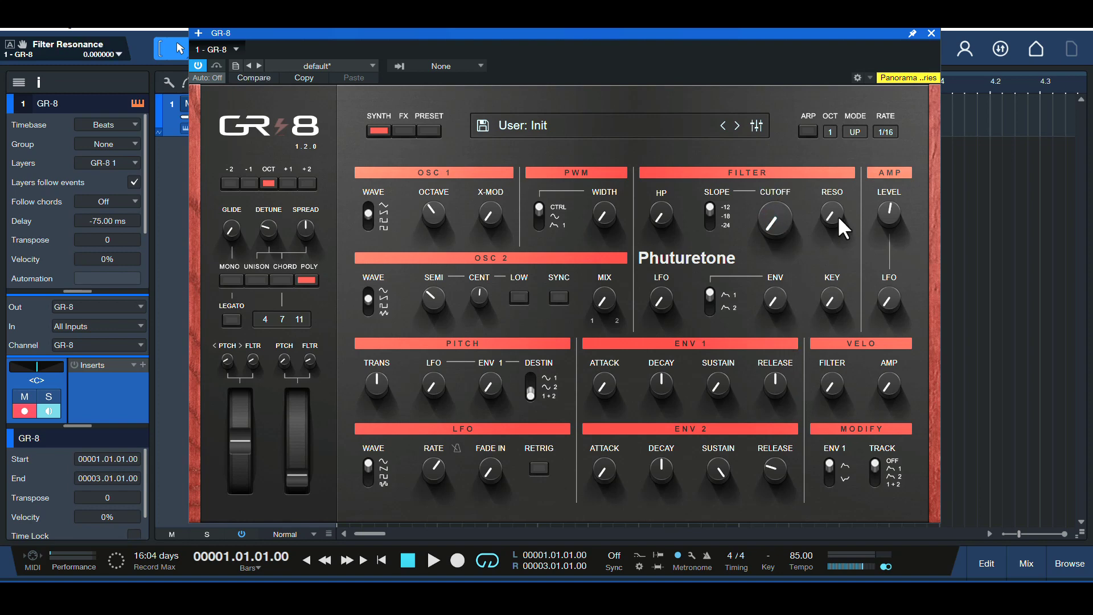
pyautogui.moveTo(836, 219); pyautogui.dragTo(836, 211)
# Step: Raise the filter's envelope depth and key tracking to maximum, with envelope 2 as the filter's envelope source
pyautogui.moveTo(774, 298); pyautogui.dragTo(805, 147)
pyautogui.moveTo(828, 297); pyautogui.dragTo(808, 145)
pyautogui.click(709, 295)
# Step: Set envelope 2's release to about 3.46 and sustain to about 4.88, shorten its decay slightly, and start playback
pyautogui.moveTo(775, 475)
pyautogui.mouseDown()
pyautogui.moveTo(777, 449)
pyautogui.moveTo(773, 473)
pyautogui.mouseUp()
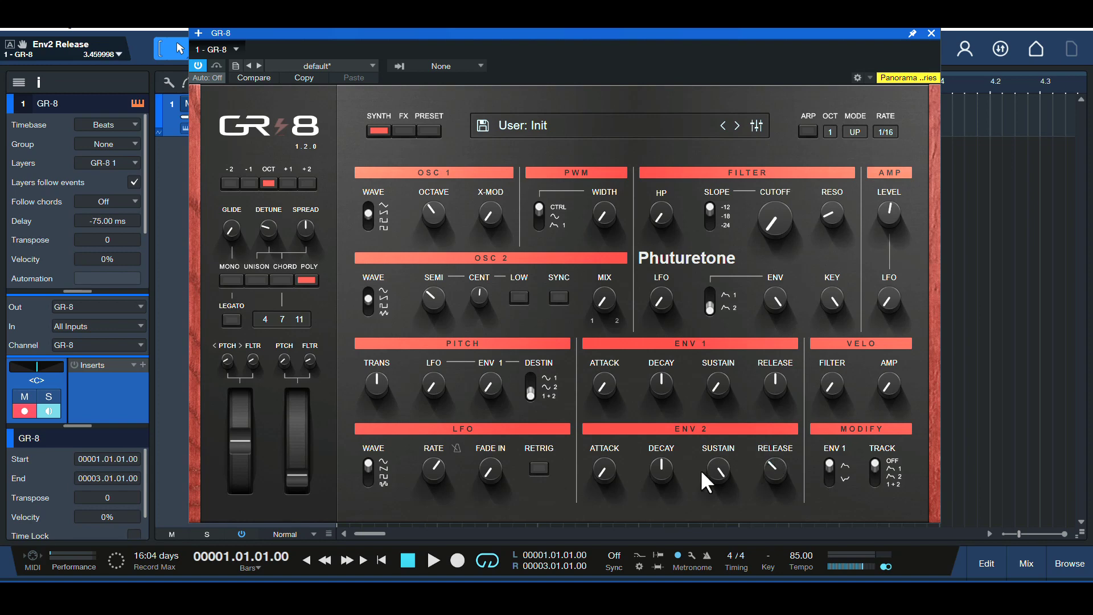
pyautogui.moveTo(658, 463); pyautogui.dragTo(708, 532)
pyautogui.press('space')
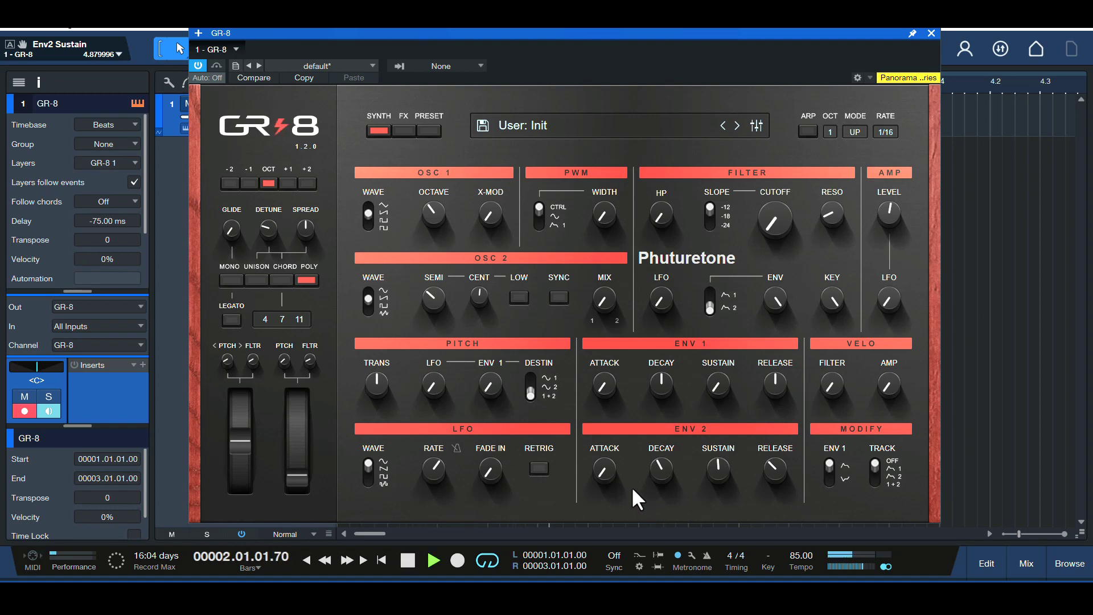
# Step: Raise the amp level, lengthen envelope 2's attack to slightly below 4.16, and stop playback
pyautogui.moveTo(890, 212); pyautogui.dragTo(890, 192)
pyautogui.moveTo(606, 469); pyautogui.dragTo(610, 409)
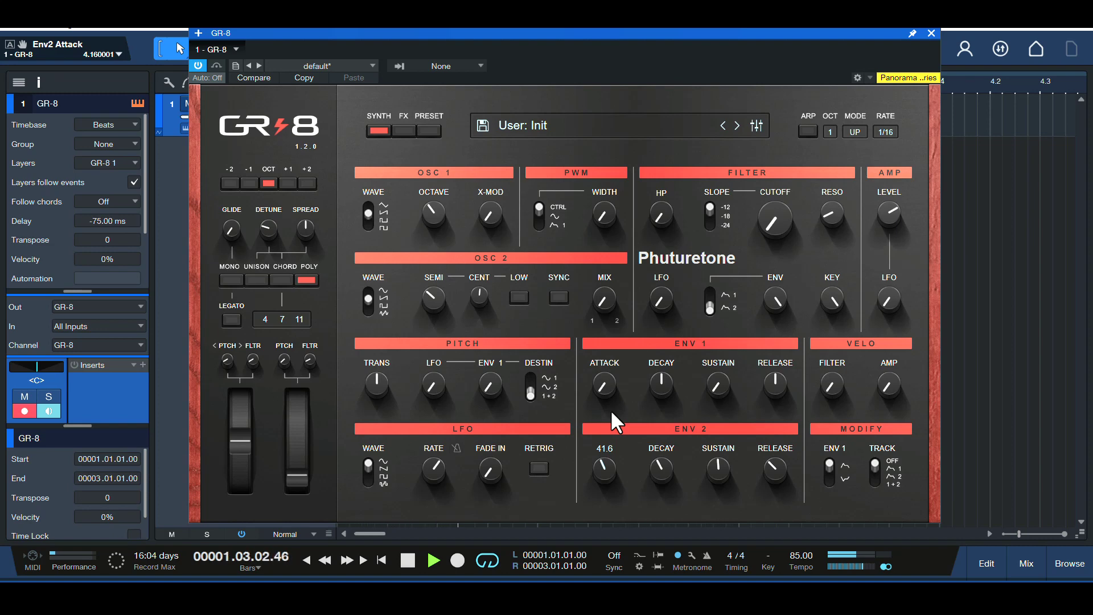
pyautogui.moveTo(610, 409); pyautogui.dragTo(610, 415)
pyautogui.press('space')
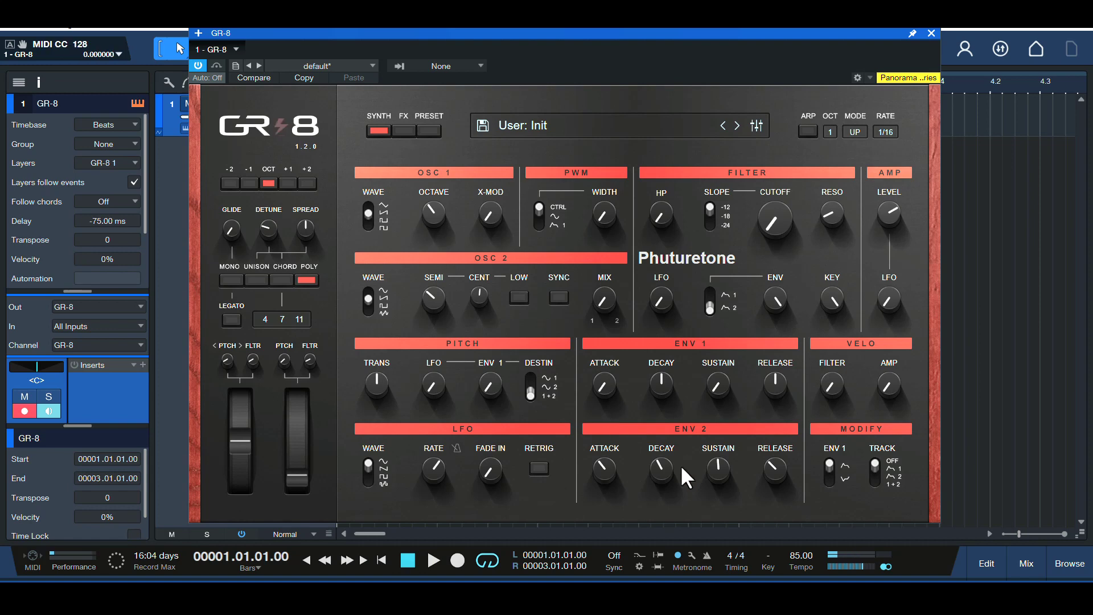
# Step: During loop playback, set envelope 2's decay to about 4.68 and raise its sustain
pyautogui.moveTo(660, 468)
pyautogui.press('space')
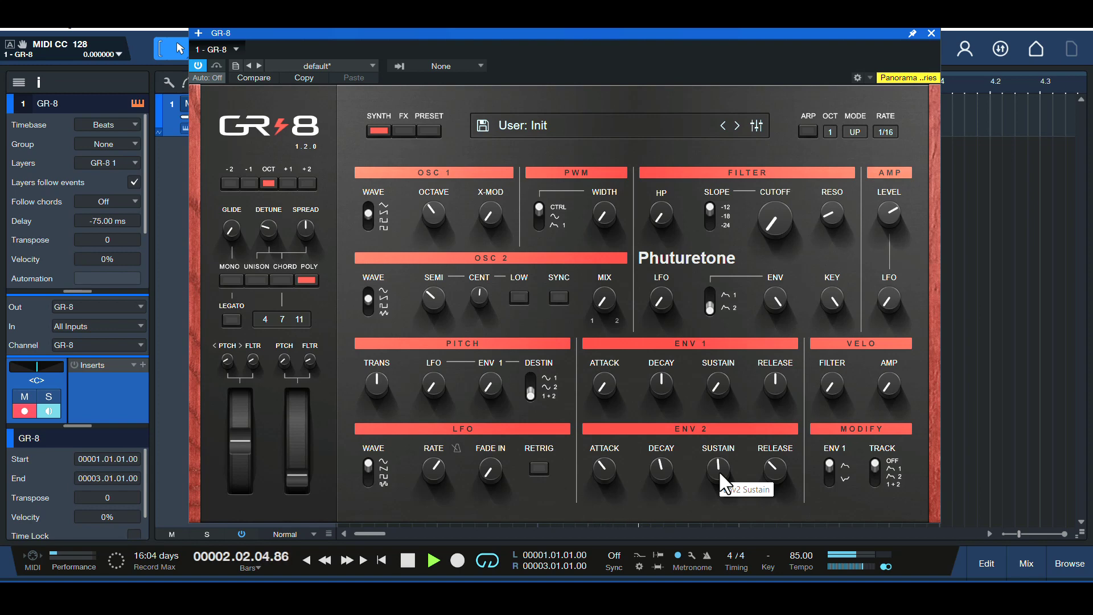
pyautogui.moveTo(719, 470); pyautogui.dragTo(726, 454)
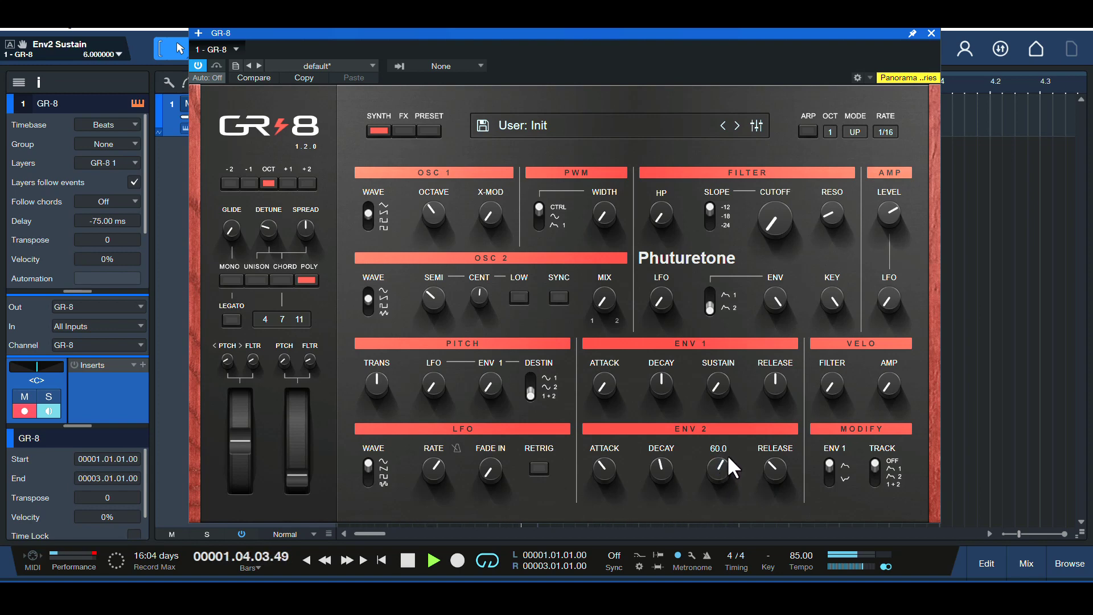
pyautogui.moveTo(726, 454); pyautogui.dragTo(670, 460)
pyautogui.moveTo(671, 460); pyautogui.dragTo(667, 473)
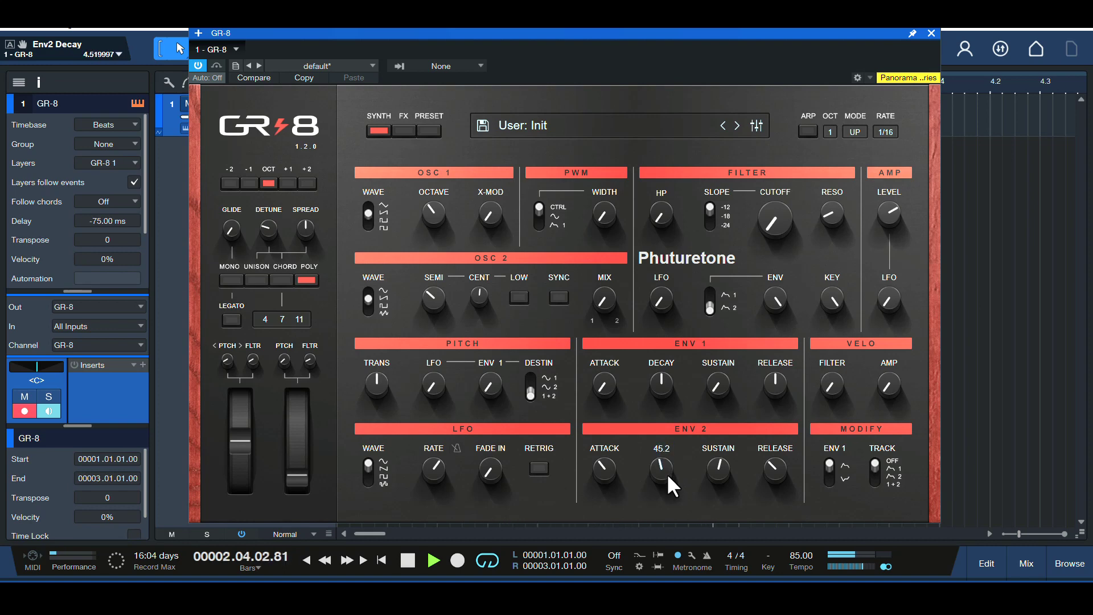
pyautogui.moveTo(667, 474); pyautogui.dragTo(668, 472)
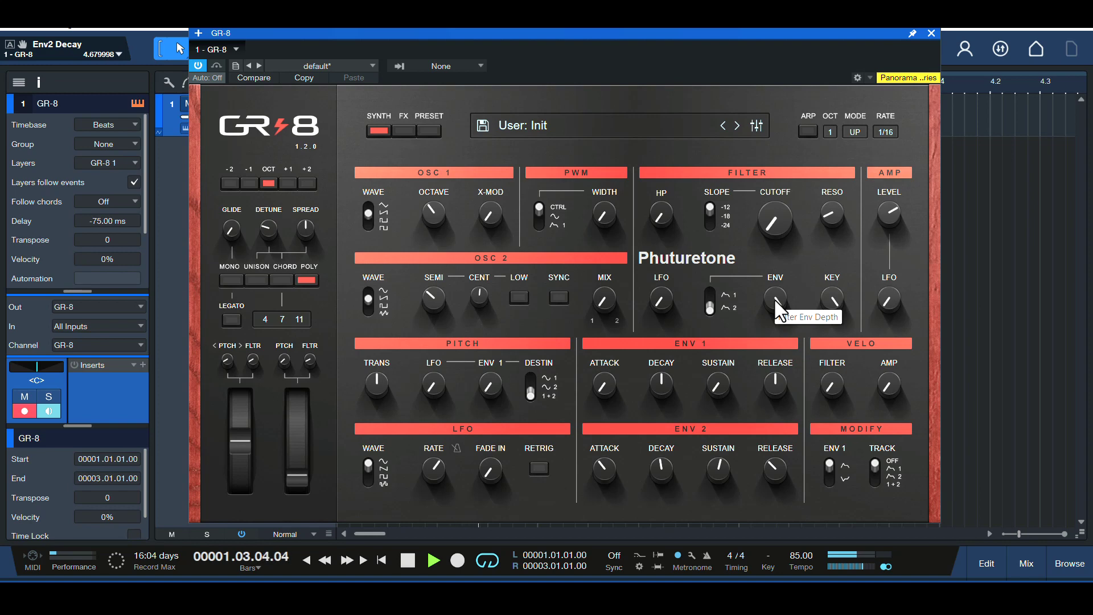
# Step: Try a filter envelope depth of about 7.32 and other filter slopes during playback, and stop the loop
pyautogui.moveTo(776, 300); pyautogui.dragTo(777, 338)
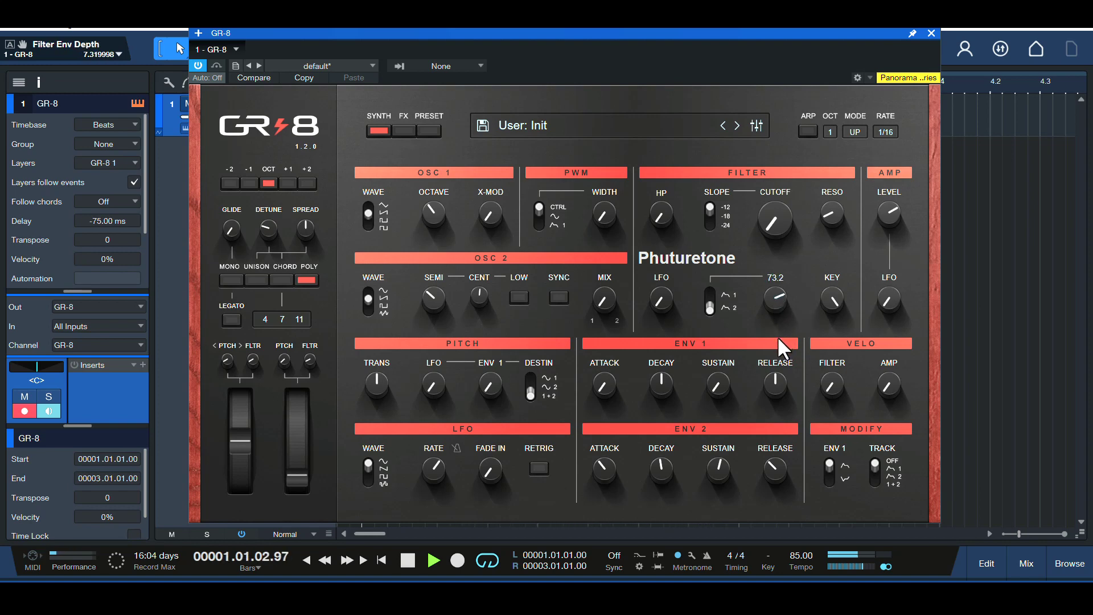
pyautogui.moveTo(777, 336); pyautogui.dragTo(782, 289)
pyautogui.click(710, 211)
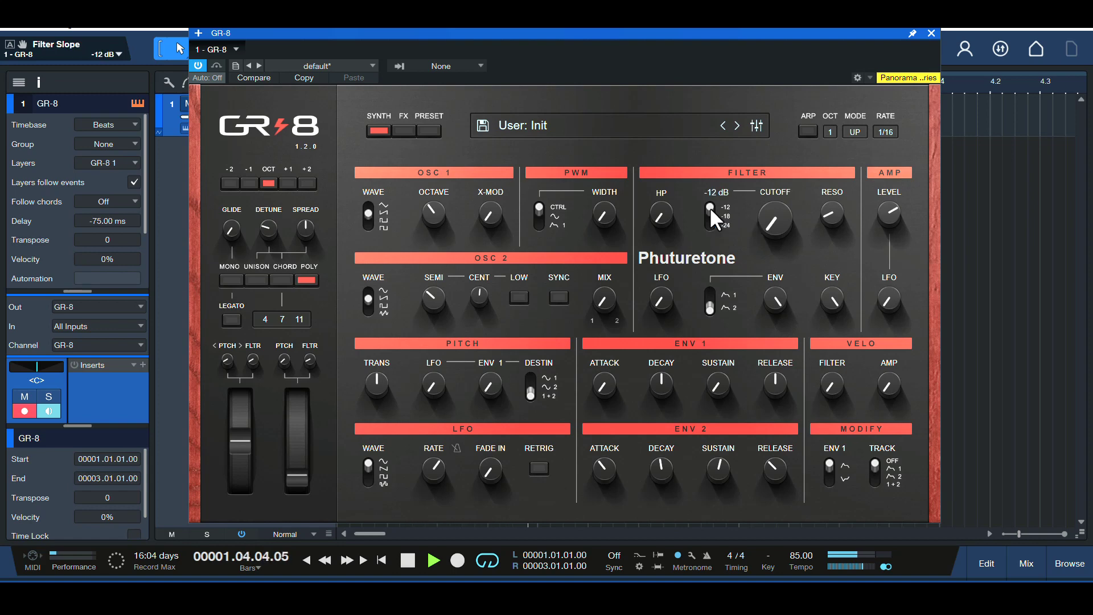
pyautogui.click(709, 207)
pyautogui.click(709, 217)
pyautogui.moveTo(777, 302)
pyautogui.mouseDown()
pyautogui.moveTo(774, 326)
pyautogui.moveTo(782, 287)
pyautogui.mouseUp()
pyautogui.moveTo(711, 223); pyautogui.dragTo(687, 153)
pyautogui.press('space')
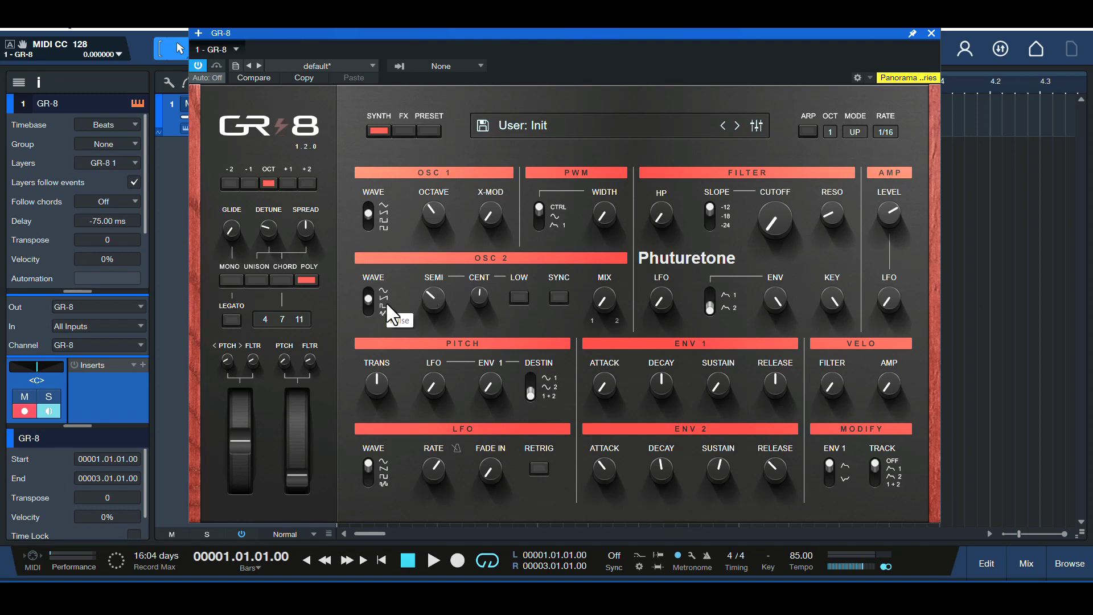
# Step: During playback, set the oscillator mix to about 5.08 and detune oscillator 2 by 11 cents
pyautogui.press('space')
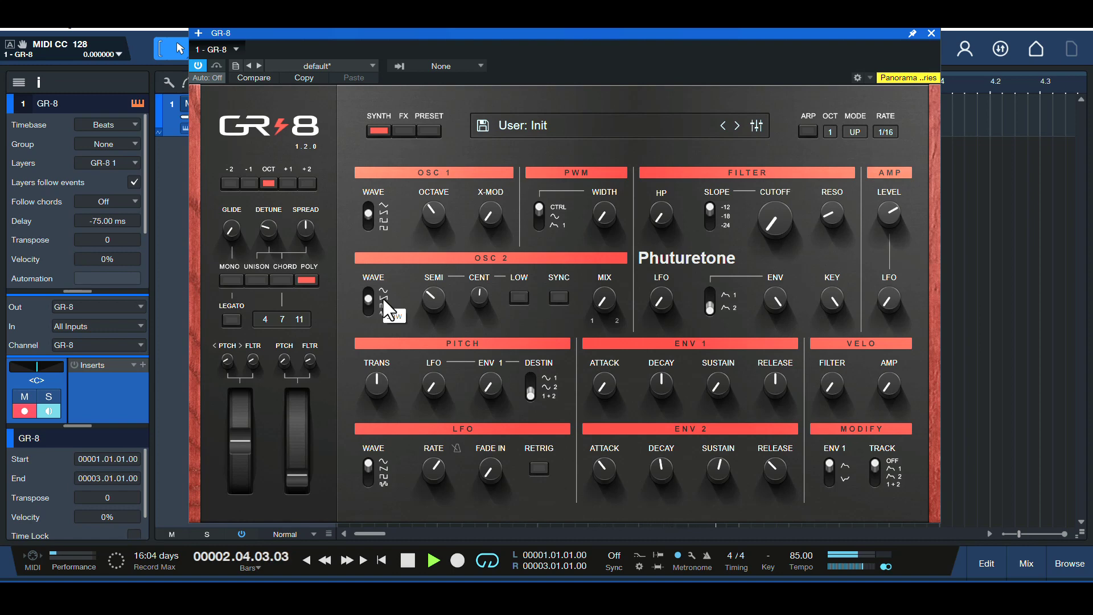
pyautogui.moveTo(605, 302); pyautogui.dragTo(603, 230)
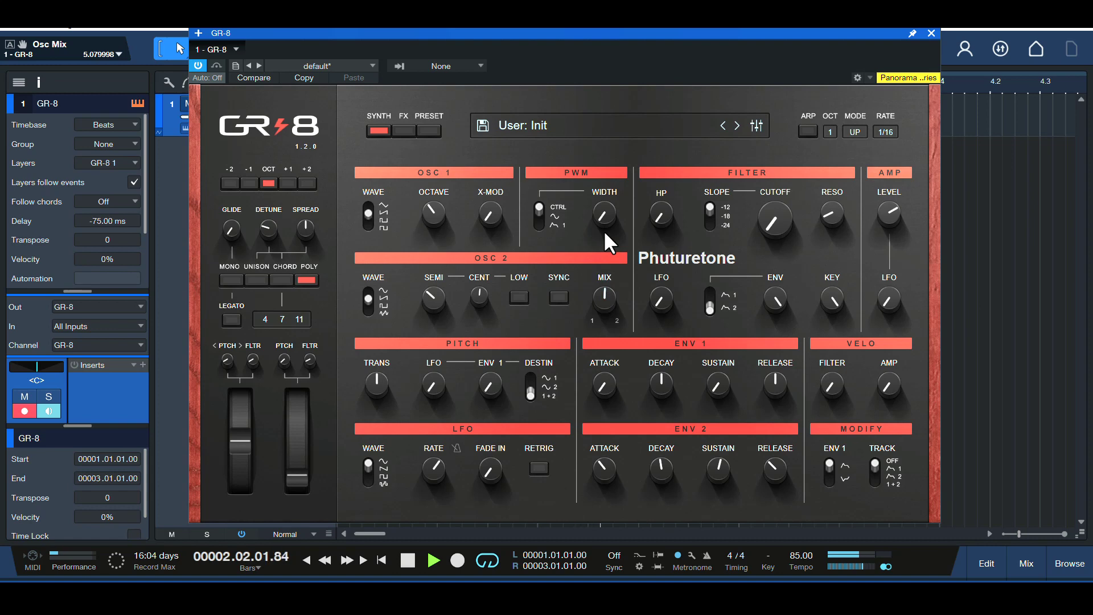
pyautogui.click(478, 297)
pyautogui.moveTo(477, 296); pyautogui.dragTo(469, 187)
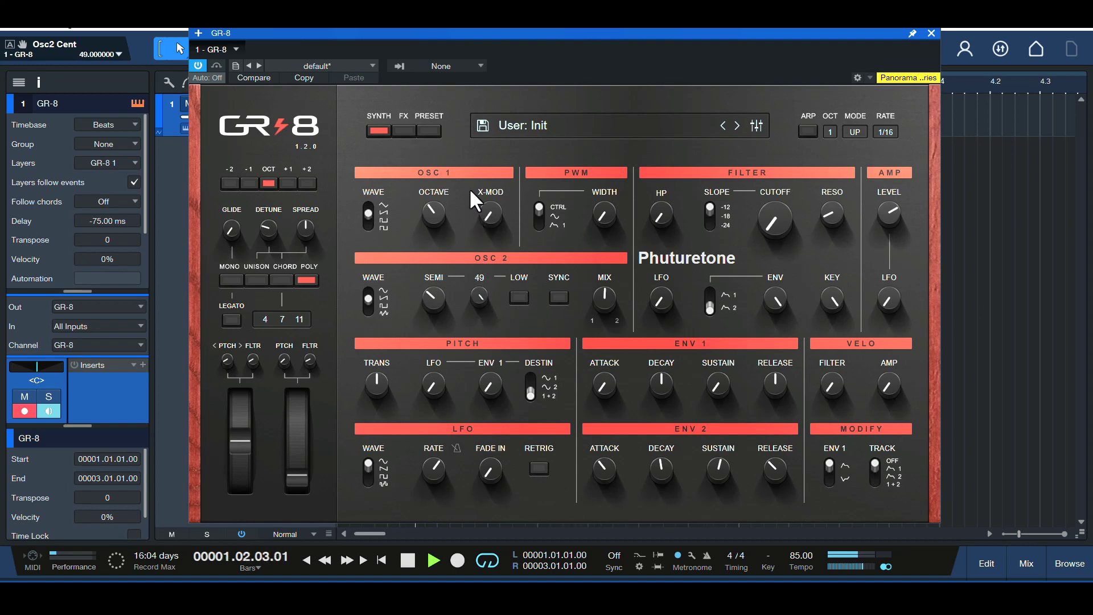
pyautogui.moveTo(469, 188); pyautogui.dragTo(469, 241)
# Step: Turn on the delay with mix about 3.72 and low cut about 4.49, raising the feedback and lowering the high cut
pyautogui.click(404, 130)
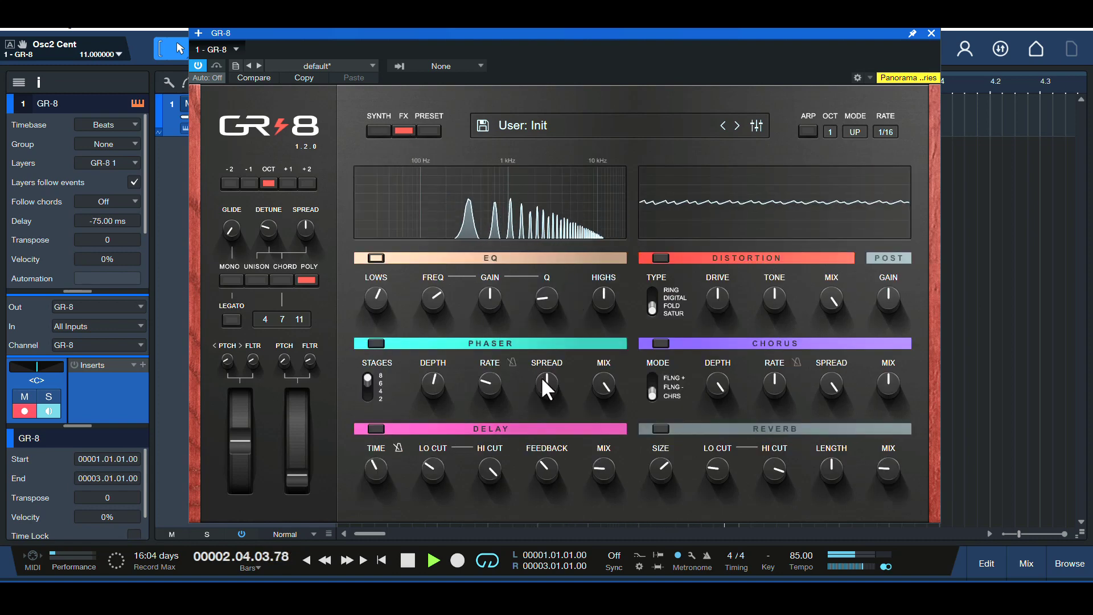
pyautogui.click(374, 428)
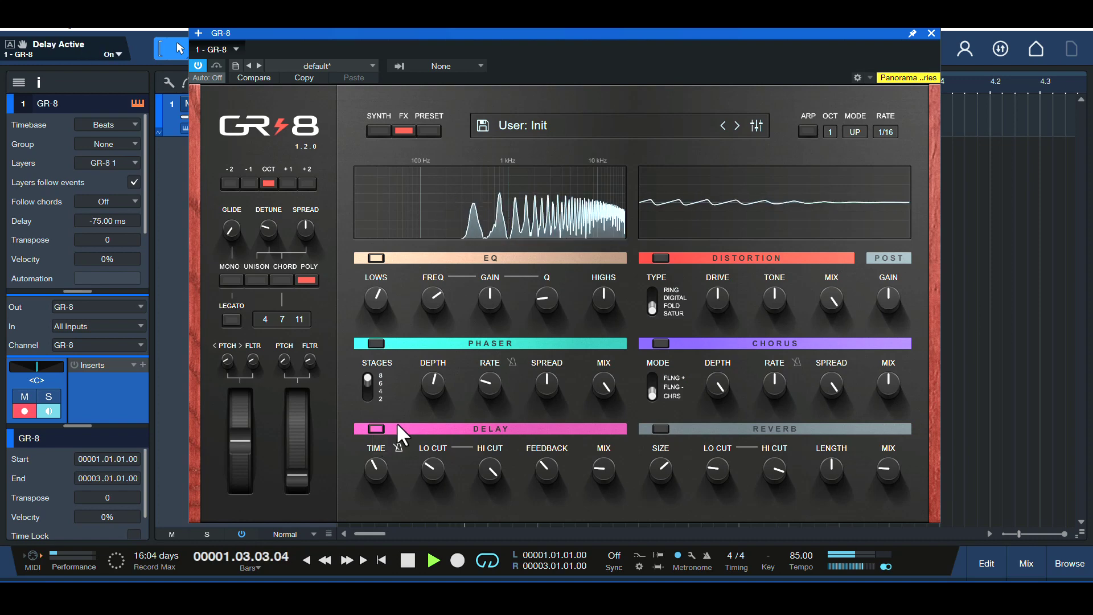
pyautogui.moveTo(598, 470); pyautogui.dragTo(610, 445)
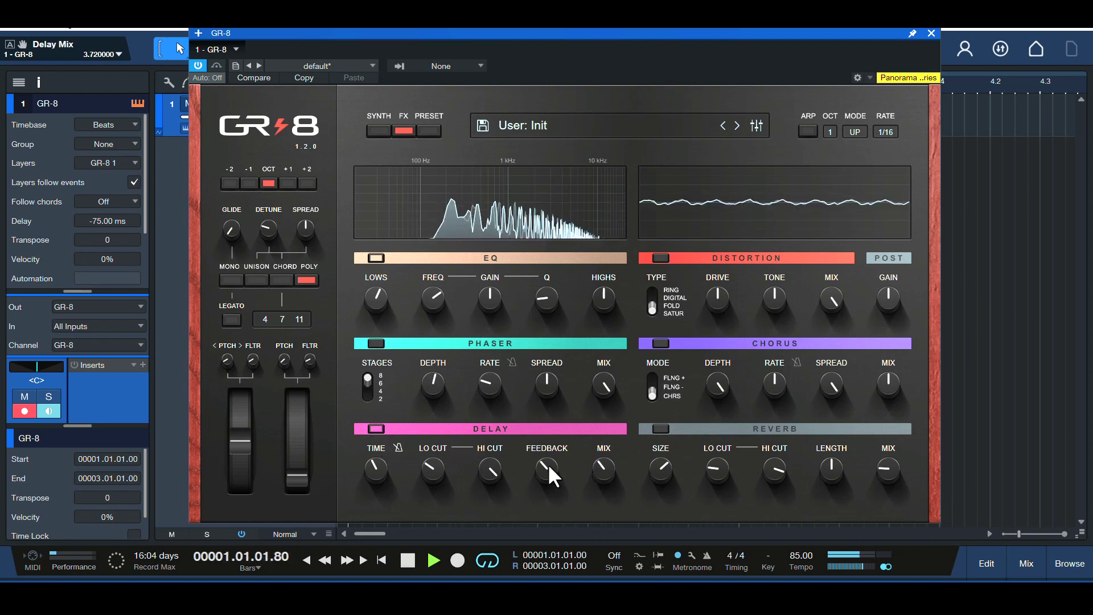
pyautogui.moveTo(547, 463); pyautogui.dragTo(445, 449)
# Step: Raise the synth's amp level to about 8.15 and return to the effects page
pyautogui.click(378, 130)
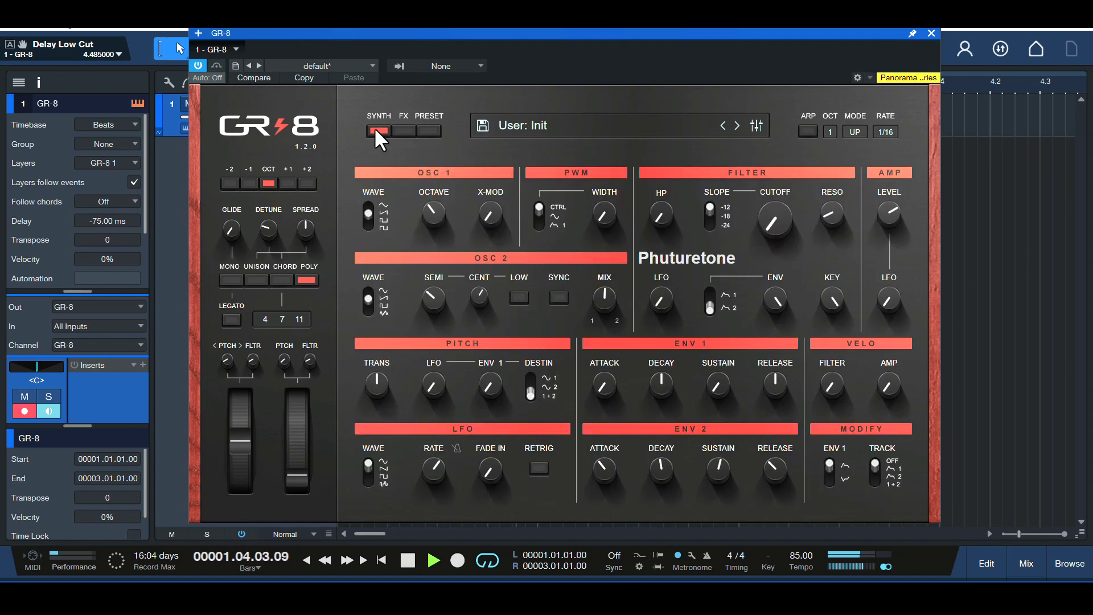
pyautogui.moveTo(893, 212); pyautogui.dragTo(898, 196)
pyautogui.click(402, 129)
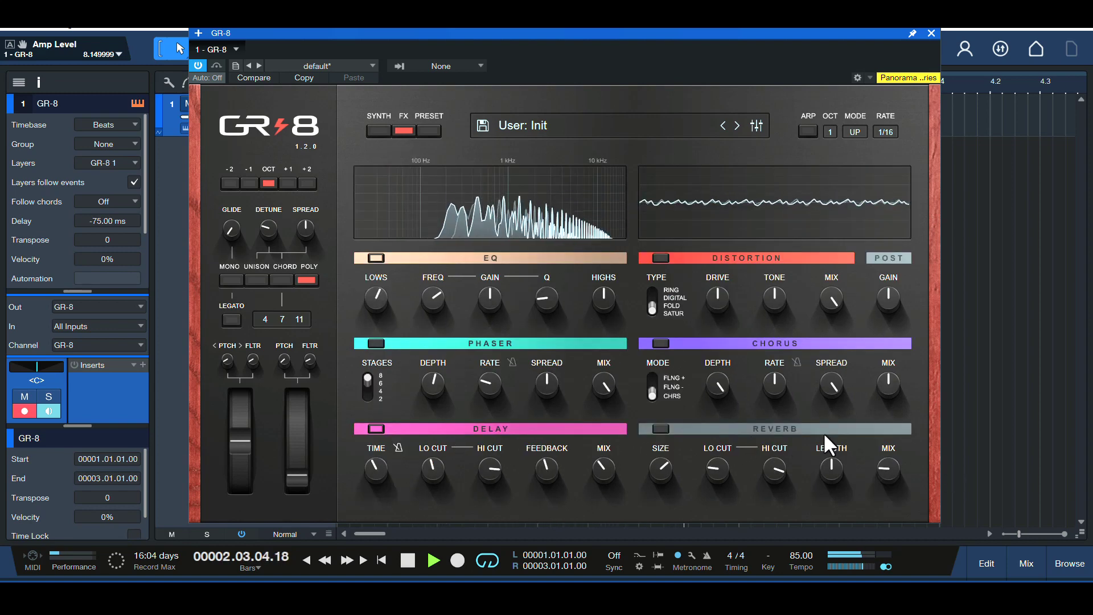
# Step: Turn on the reverb with length about 6.24, size about 7.15, low cut about 4.38, a higher mix and a lower high cut
pyautogui.moveTo(889, 465); pyautogui.dragTo(896, 436)
pyautogui.moveTo(837, 467); pyautogui.dragTo(842, 451)
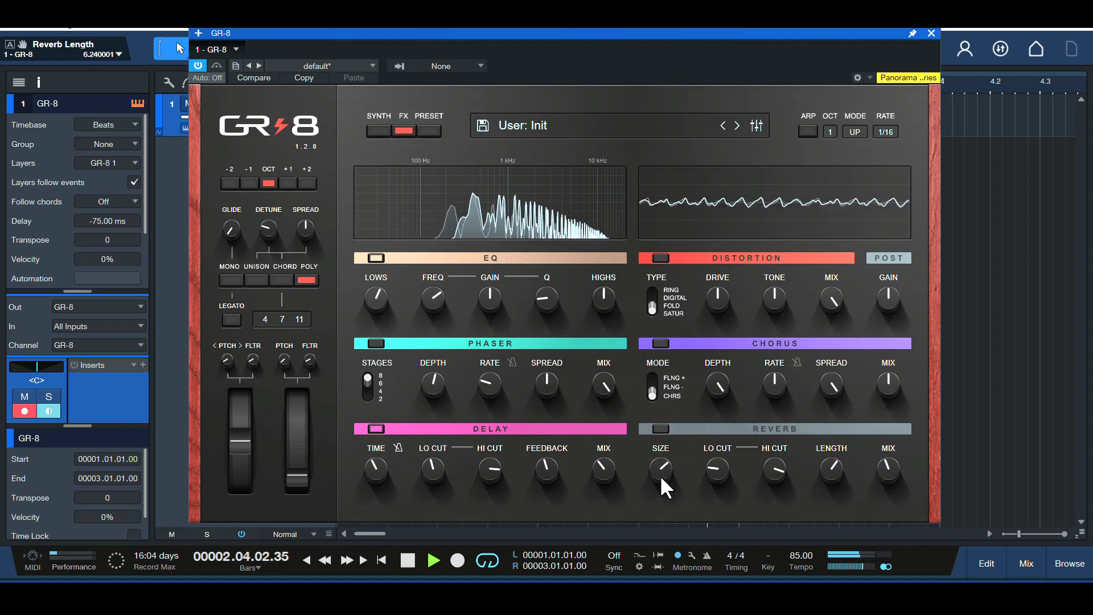
pyautogui.moveTo(660, 474); pyautogui.dragTo(659, 465)
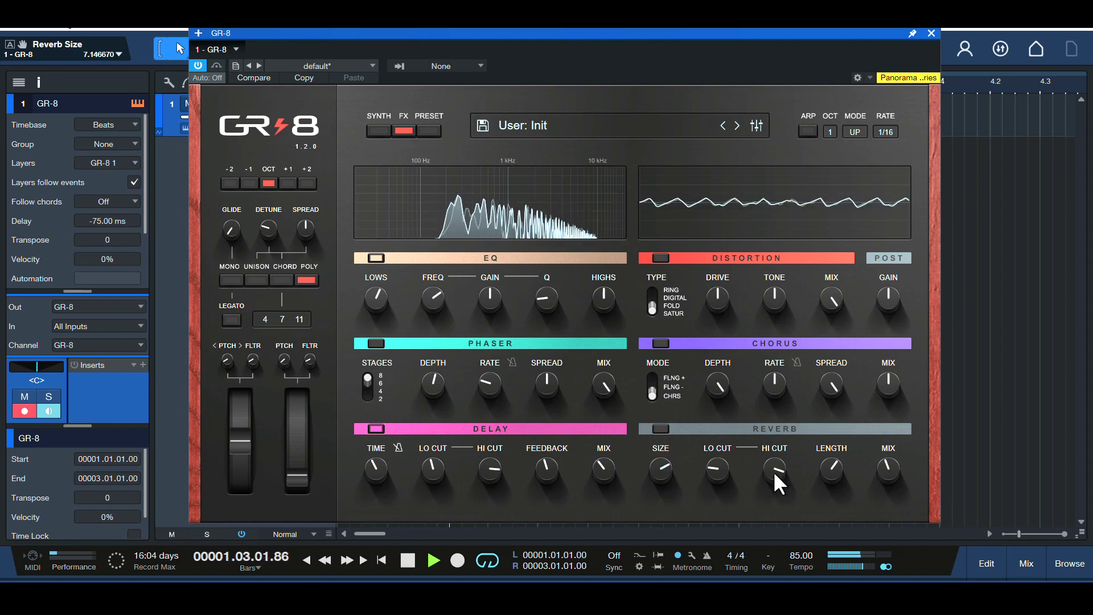
pyautogui.moveTo(773, 470); pyautogui.dragTo(729, 439)
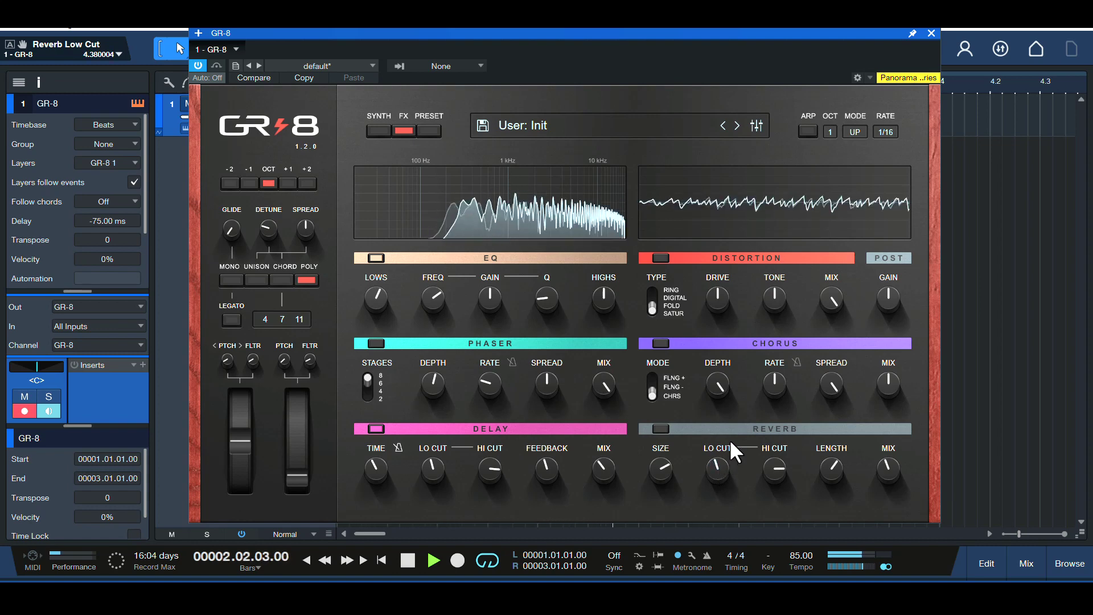
pyautogui.click(660, 428)
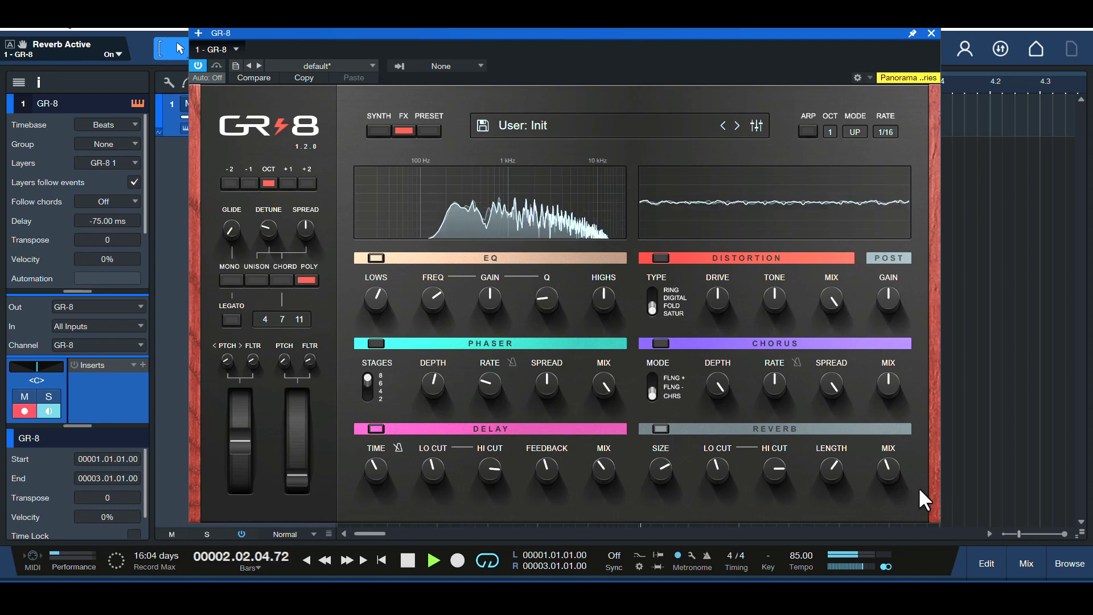
pyautogui.press('space')
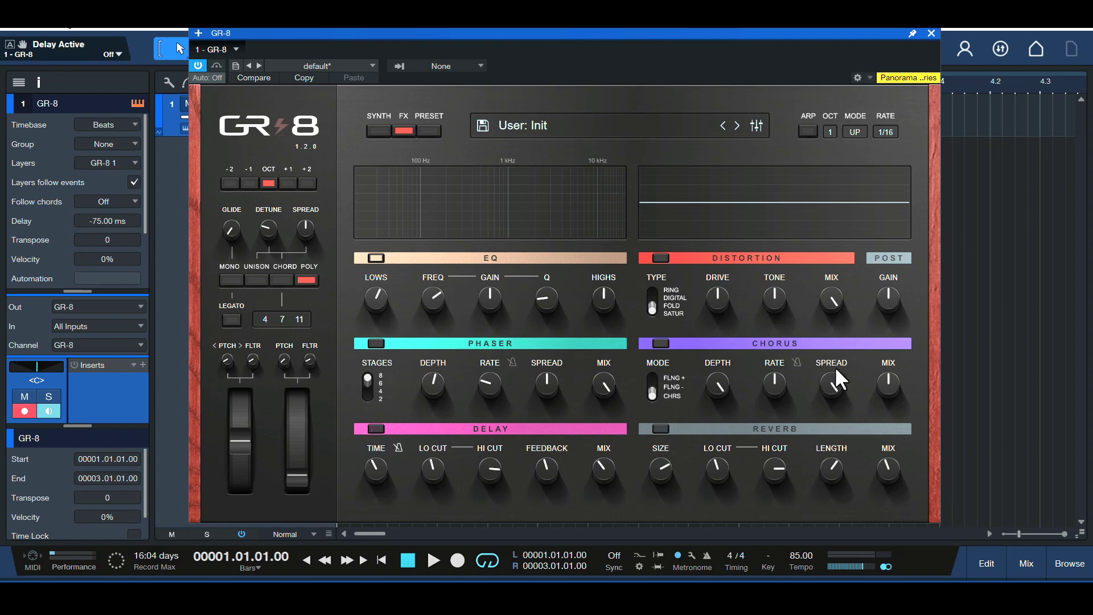
# Step: Turn on the chorus and, during playback, set its depth to about 6.56, rate to about 5.64 and mix to about 5.04
pyautogui.click(661, 343)
pyautogui.press('space')
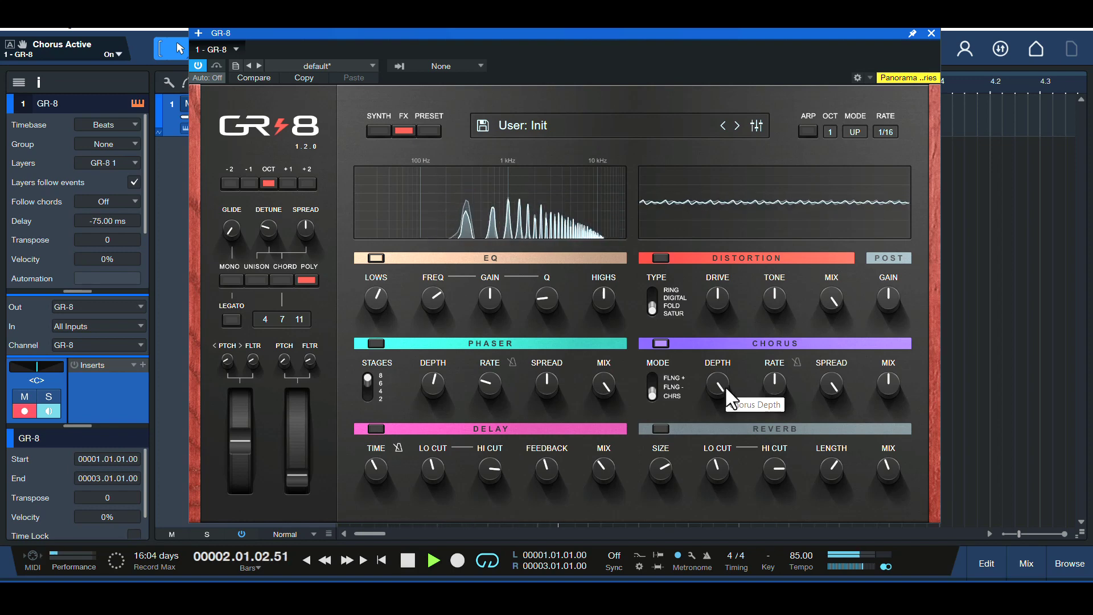
pyautogui.moveTo(719, 387); pyautogui.dragTo(725, 445)
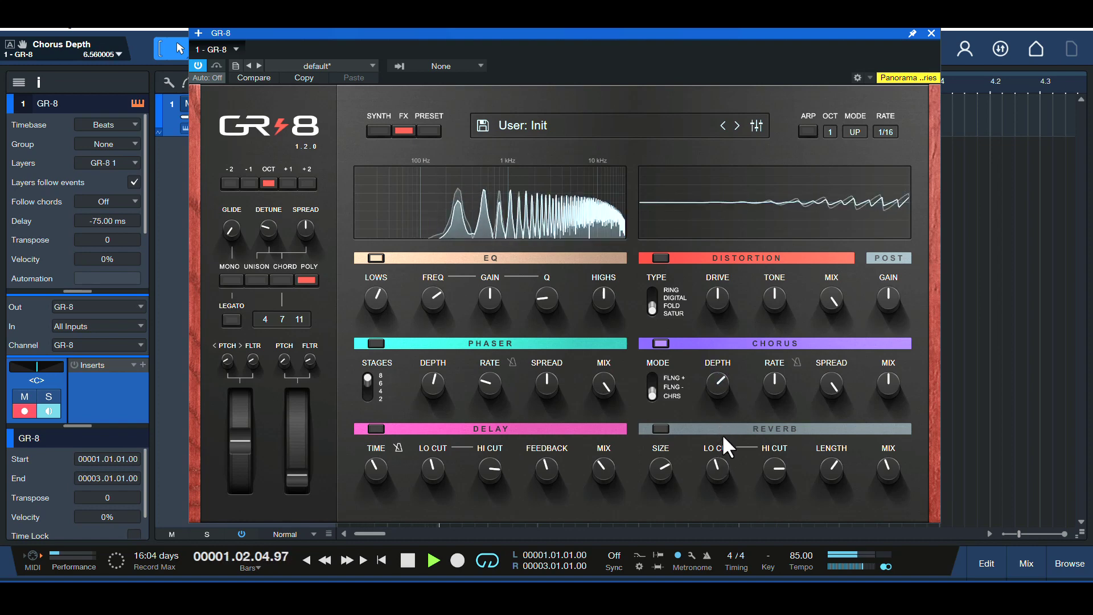
pyautogui.moveTo(775, 386); pyautogui.dragTo(793, 370)
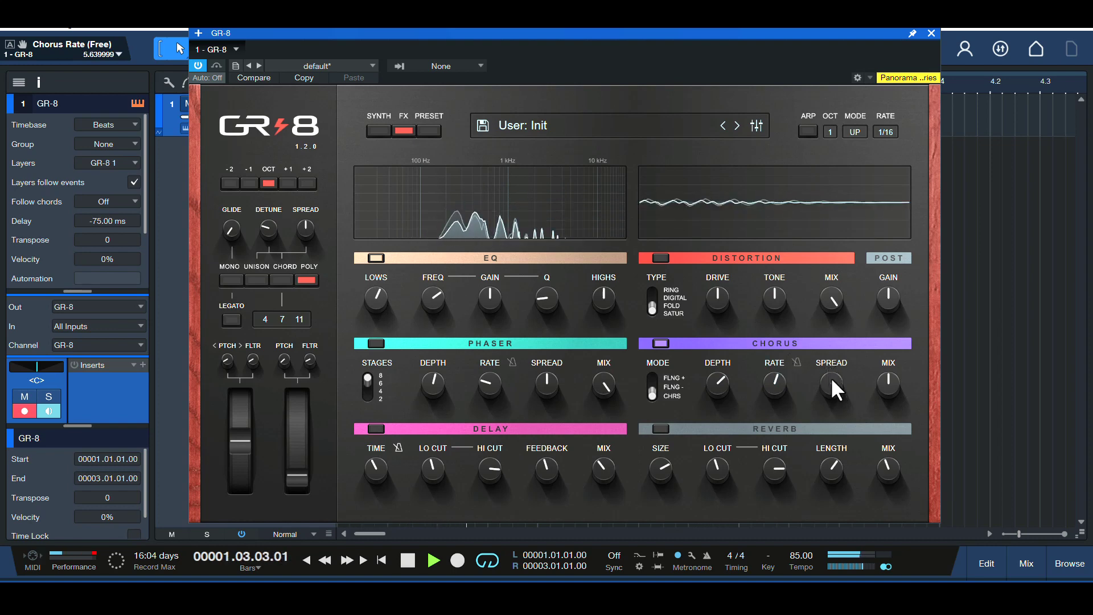
pyautogui.click(890, 387)
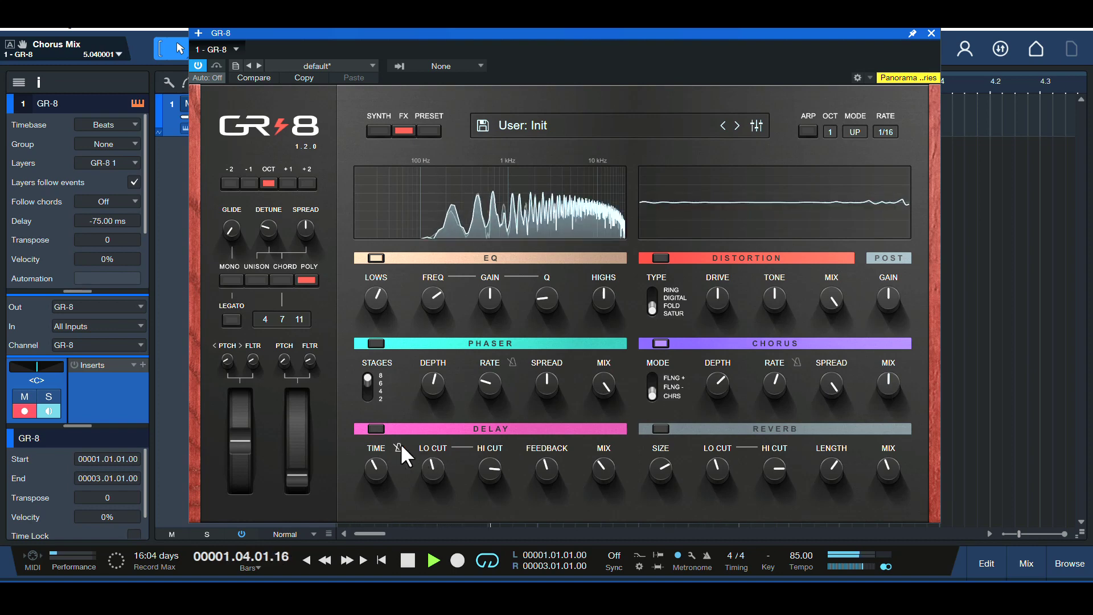
# Step: Turn the delay and reverb back on and return to the synth page
pyautogui.click(375, 429)
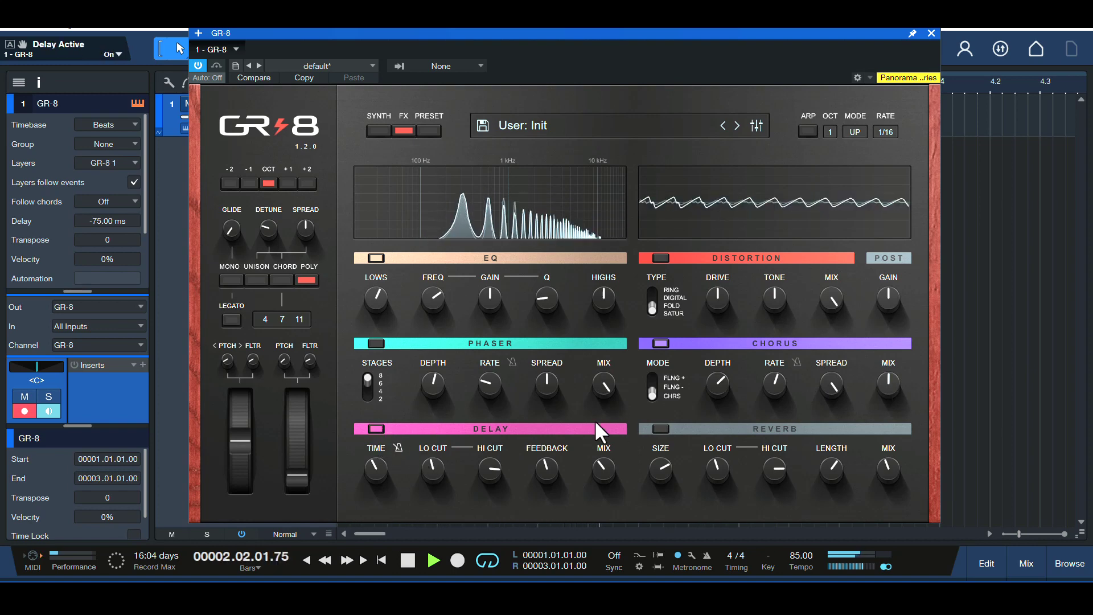
pyautogui.click(660, 428)
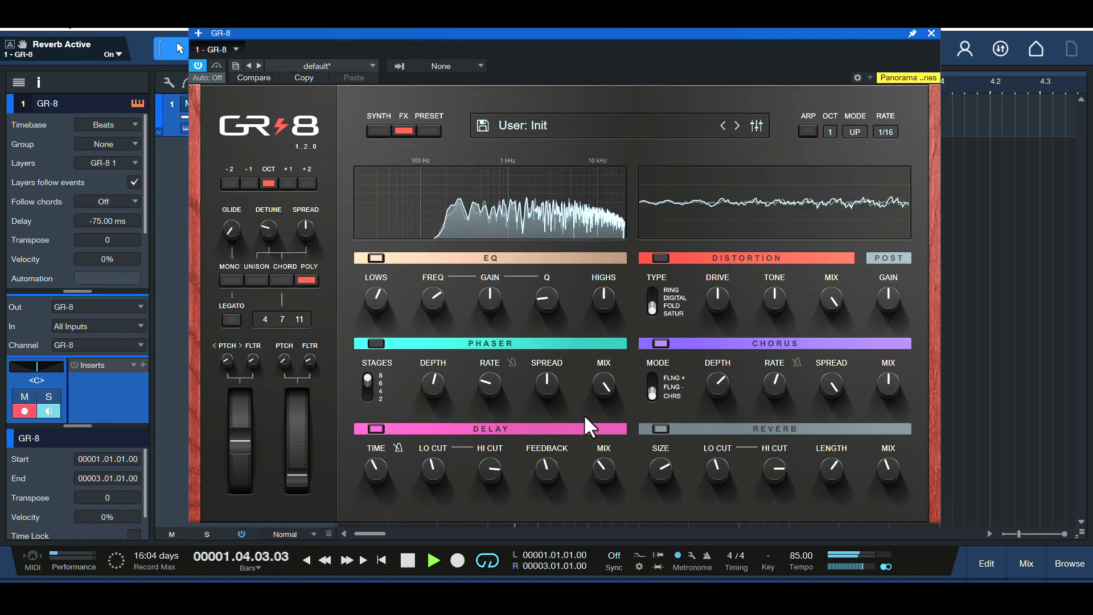
pyautogui.click(377, 131)
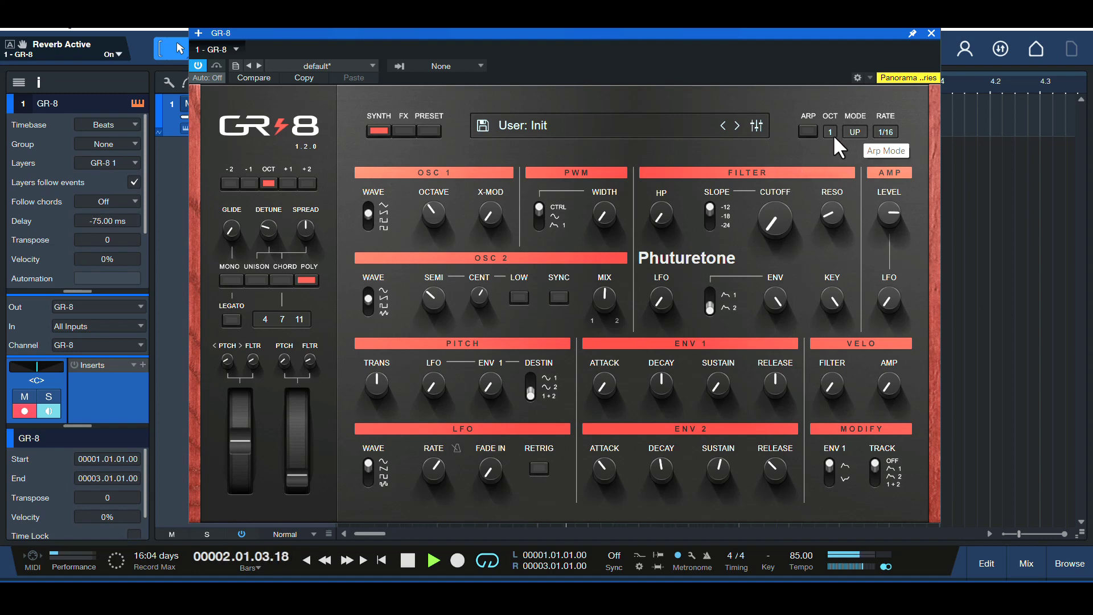
# Step: Turn on the arpeggiator, set its range to 3 octaves, look at the mode choices and stop playback
pyautogui.click(808, 131)
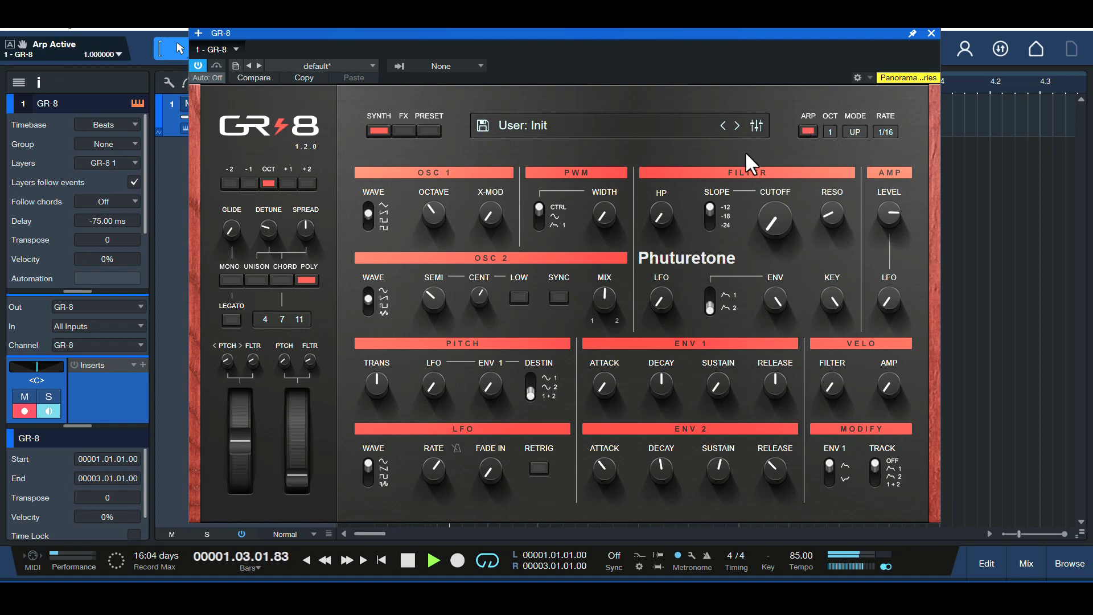
pyautogui.click(832, 131)
pyautogui.click(838, 146)
pyautogui.click(830, 132)
pyautogui.click(842, 167)
pyautogui.click(856, 132)
pyautogui.click(810, 105)
pyautogui.press('space')
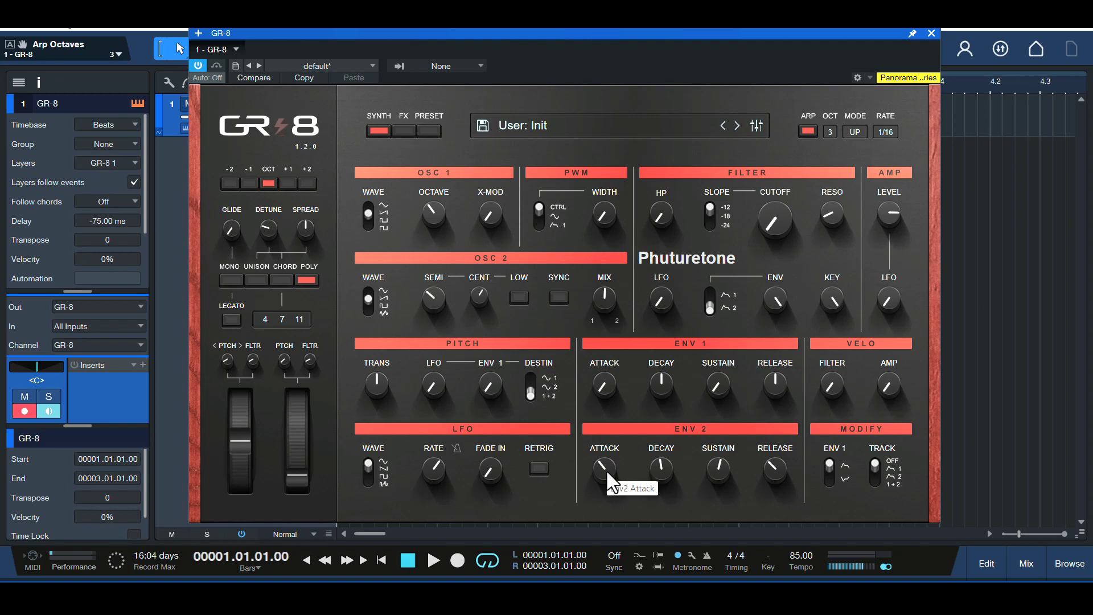
# Step: Set the Env 2 attack to about 3.80 and play the looped part to hear it
pyautogui.moveTo(606, 469)
pyautogui.mouseDown()
pyautogui.moveTo(603, 494)
pyautogui.moveTo(612, 460)
pyautogui.moveTo(608, 505)
pyautogui.moveTo(608, 470)
pyautogui.mouseUp()
pyautogui.scroll(-1, 608, 470)
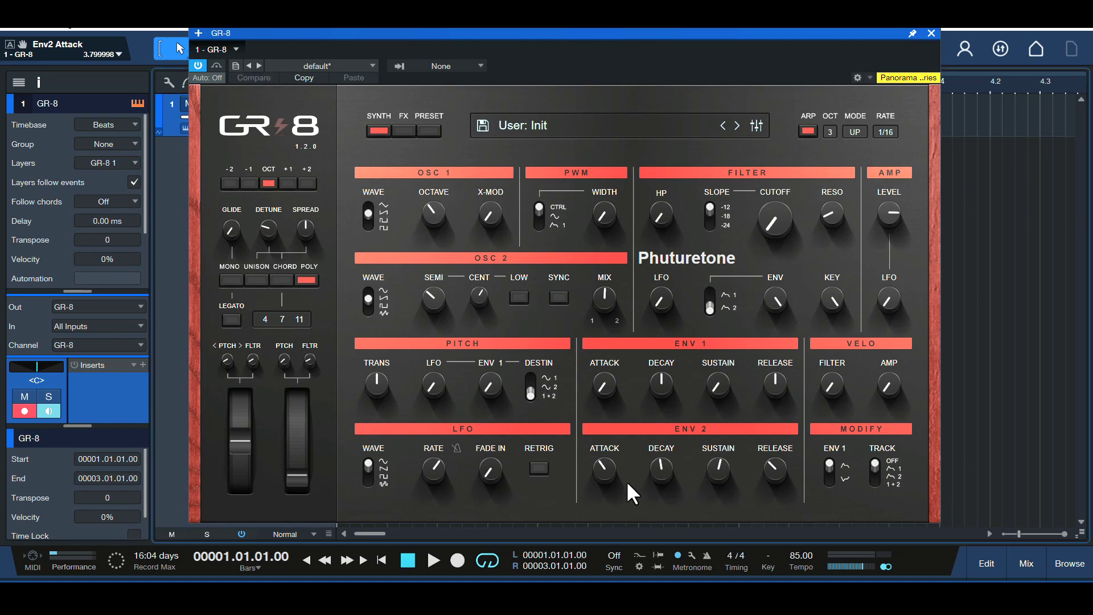
pyautogui.press('space')
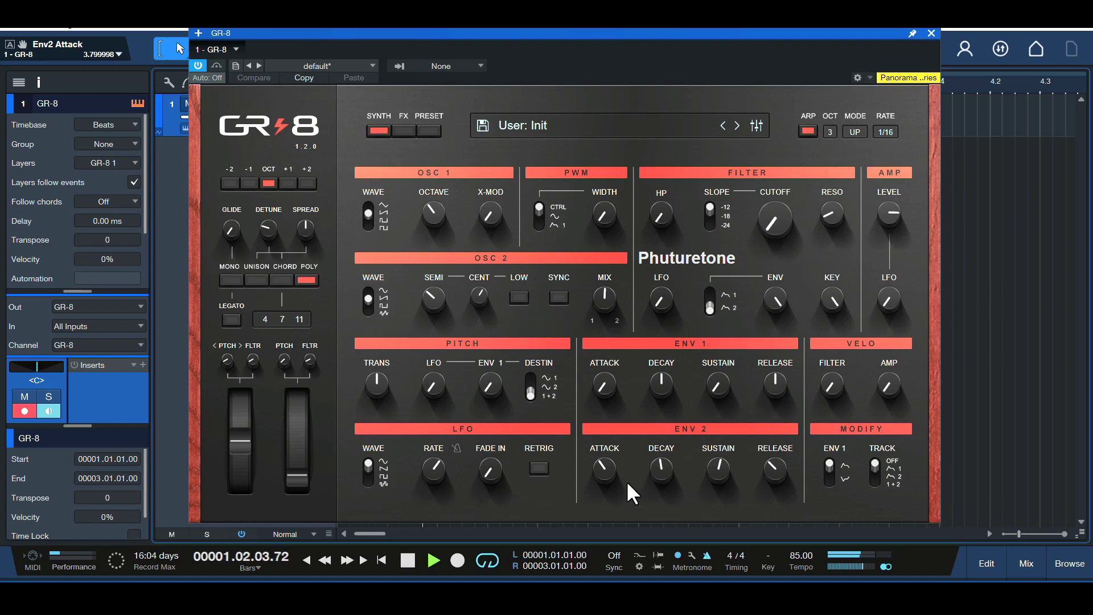
pyautogui.press('space')
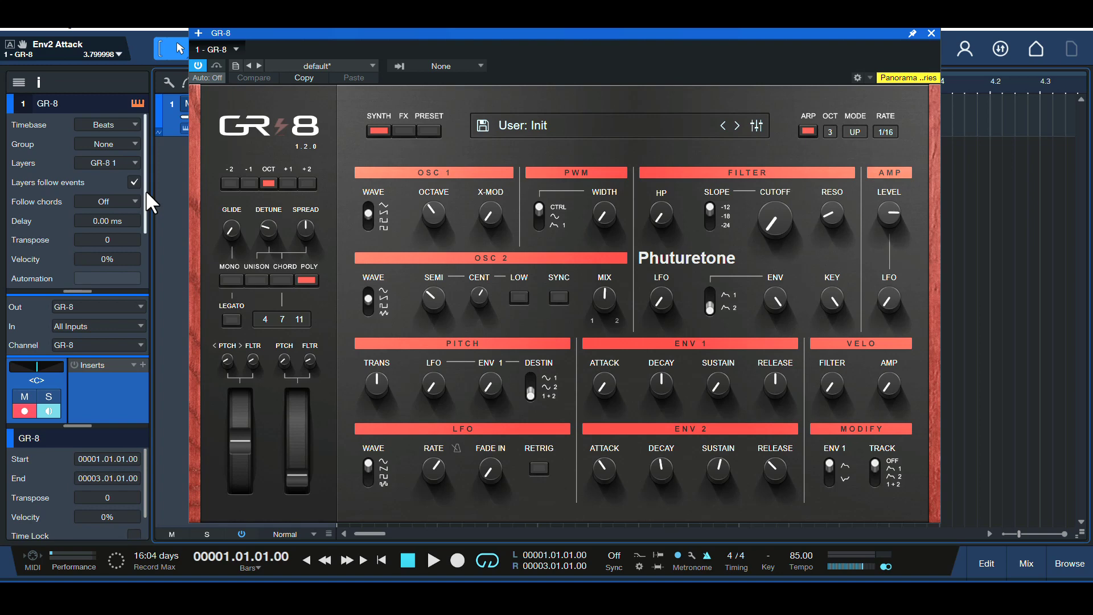
# Step: Set the GR-8 track's delay to -75 ms and play the looped part to check its timing
pyautogui.click(95, 220)
pyautogui.write('-75')
pyautogui.press('Return')
pyautogui.press('space')
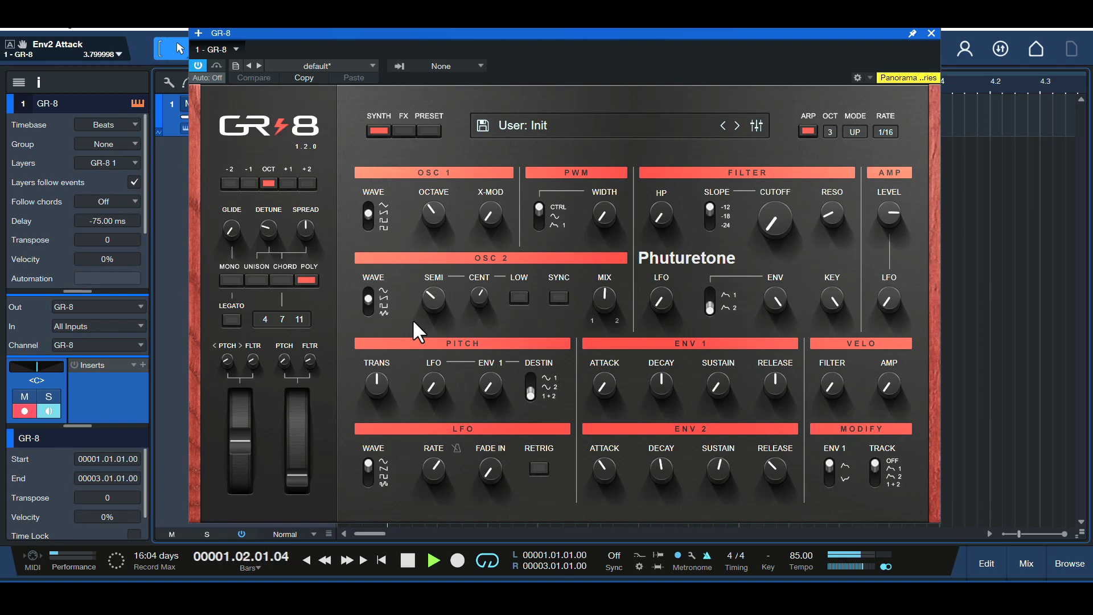
pyautogui.press('space')
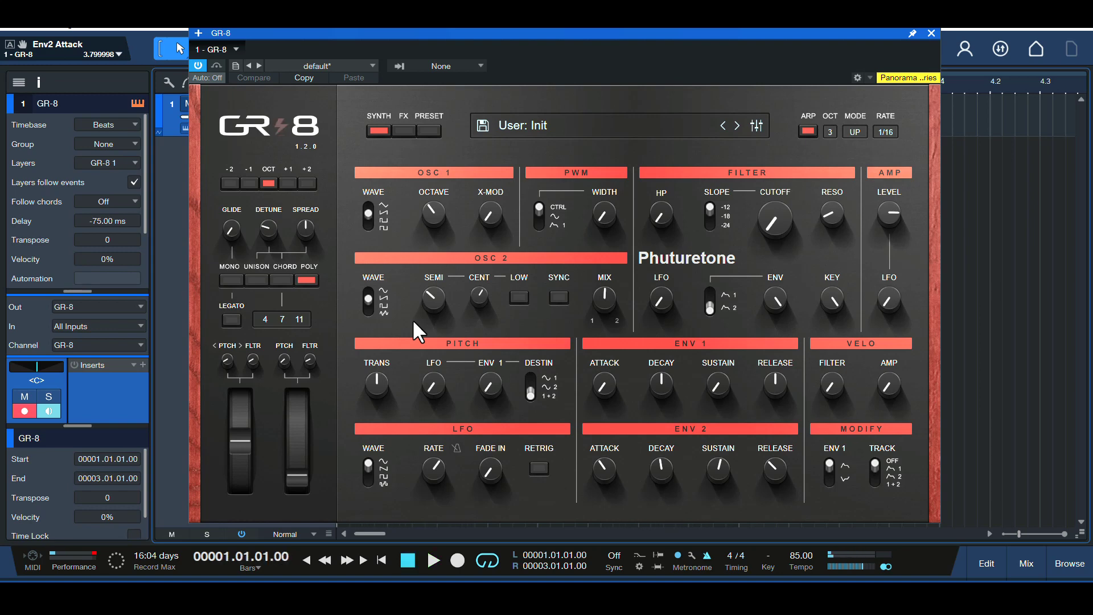